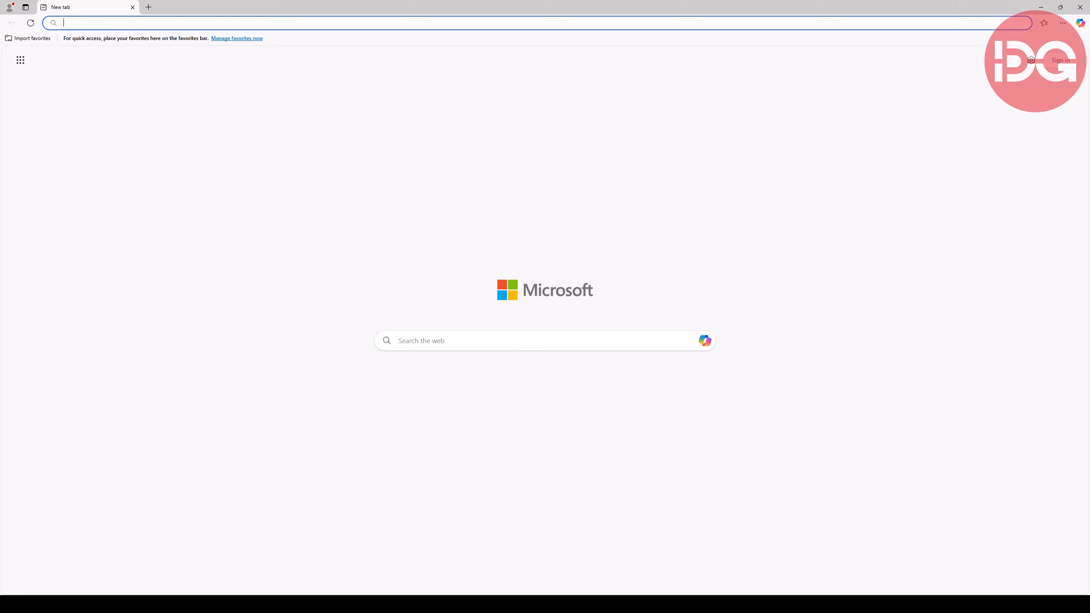
Download the portable Windows x64 release rufus-4.6p.exe from rufus.ie.
{"action": "type", "text": "rufus.ie"}
{"action": "key", "text": "Return"}
{"action": "scroll", "coordinate": [557, 455], "scroll_direction": "down", "scroll_amount": 8}
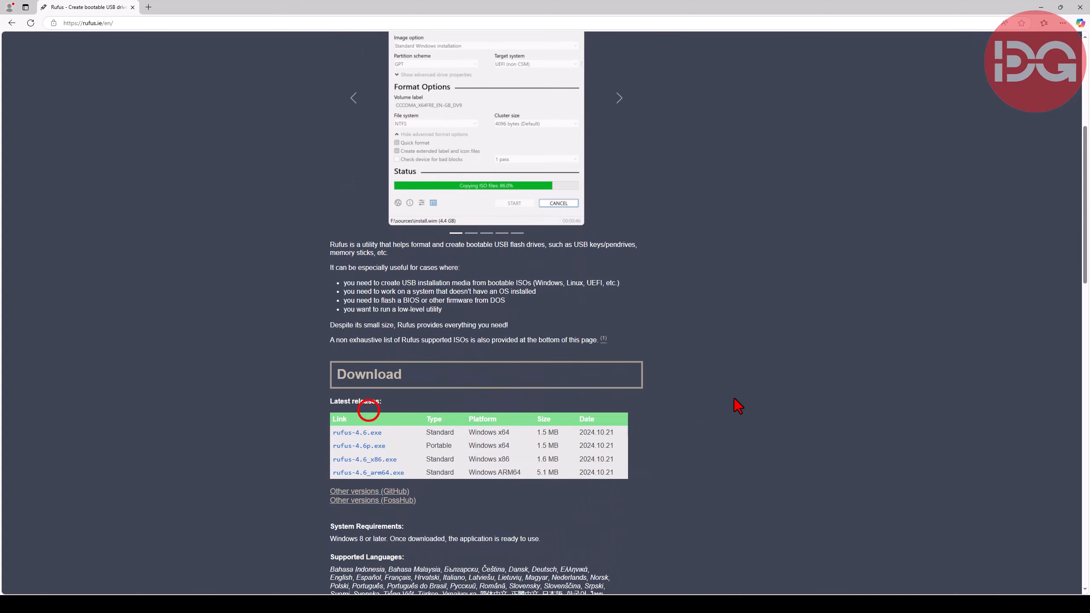
{"action": "left_click", "coordinate": [359, 409]}
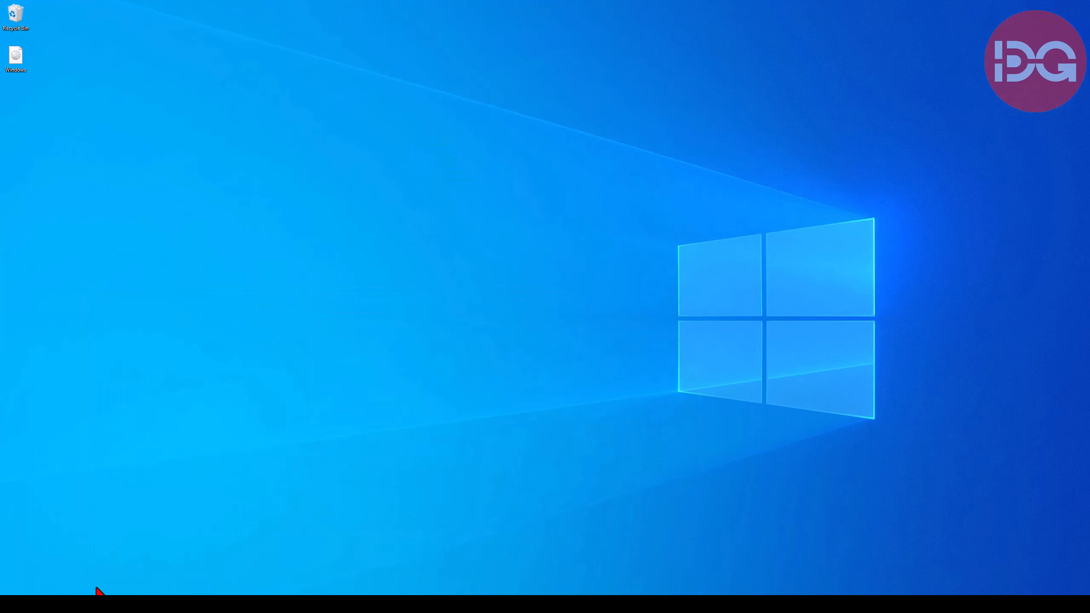
Launch rufus-4.6p from the Downloads folder and minimize the file window behind it.
{"action": "key", "text": "super+e"}
{"action": "left_click", "coordinate": [299, 202]}
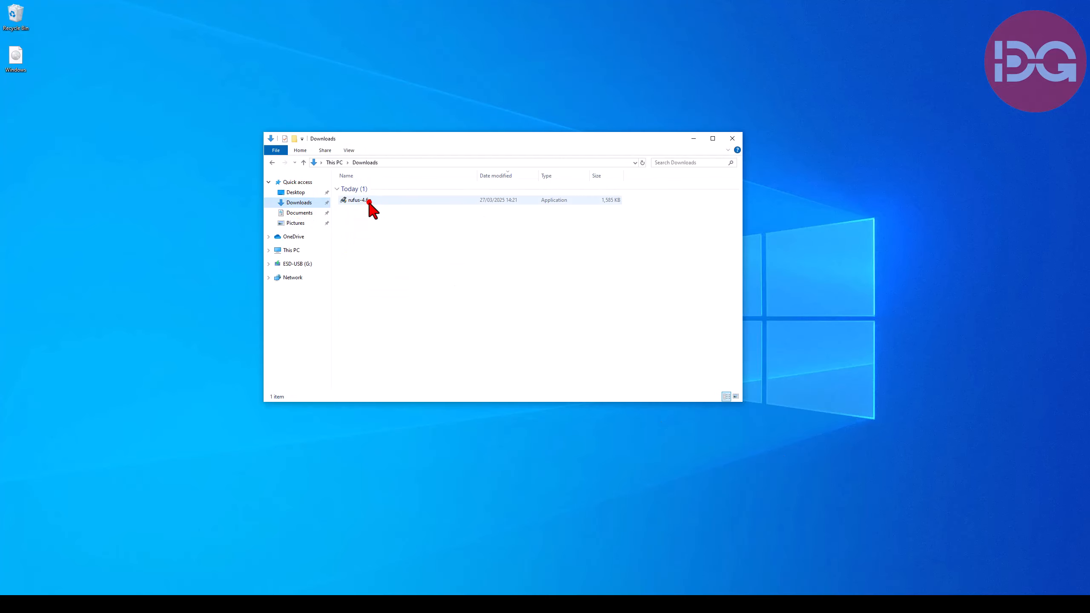
{"action": "left_click", "coordinate": [367, 200]}
{"action": "double_click", "coordinate": [368, 199]}
{"action": "left_click", "coordinate": [582, 309]}
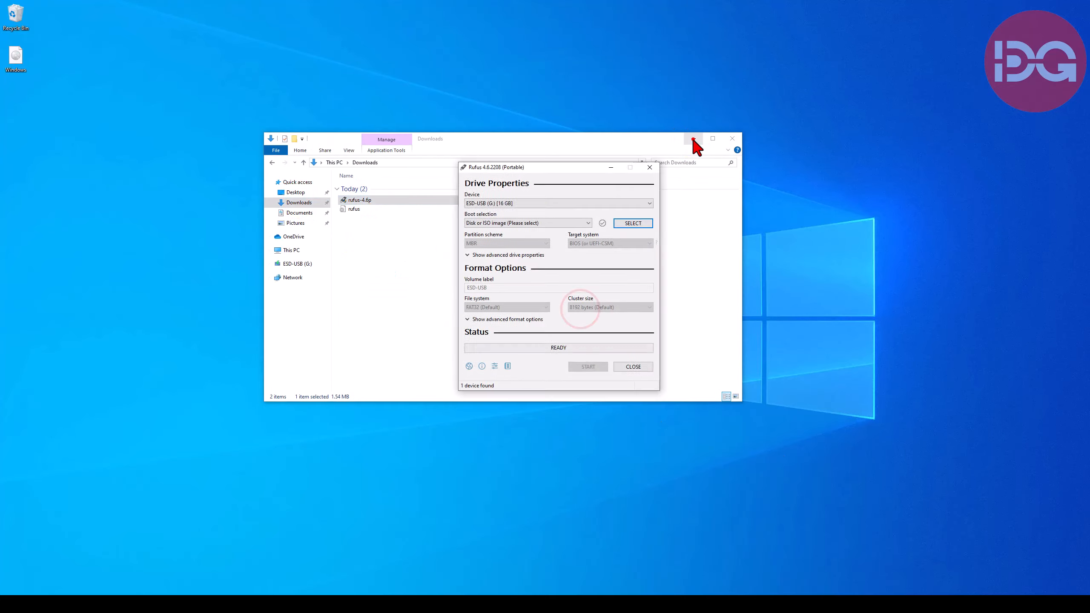
{"action": "left_click", "coordinate": [693, 138]}
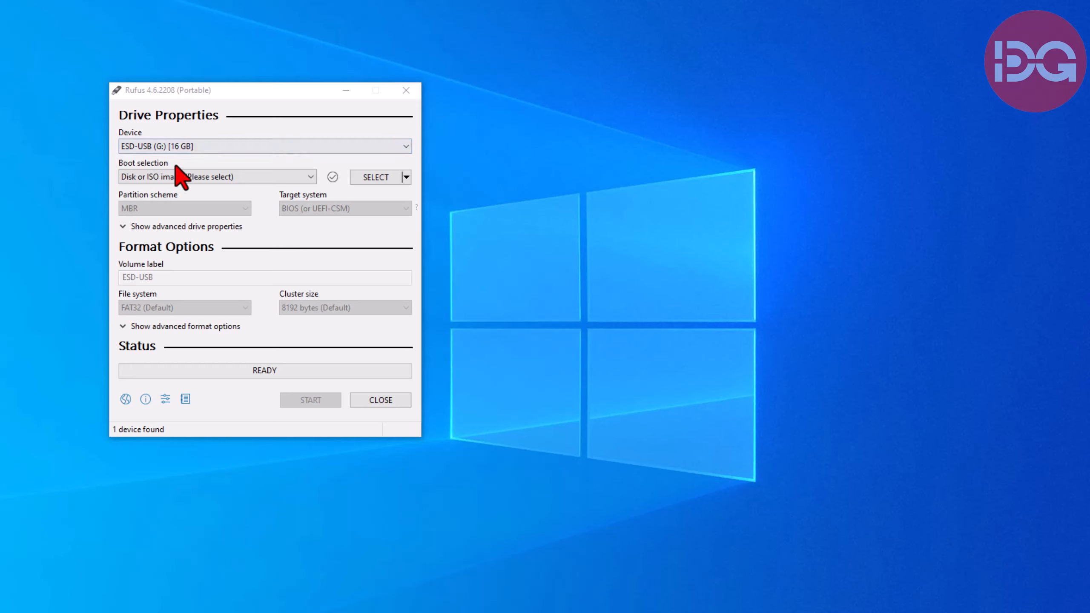
Choose ESD-USB (G:) as the device and load the Windows ISO from the Desktop as the boot image.
{"action": "left_click", "coordinate": [209, 146]}
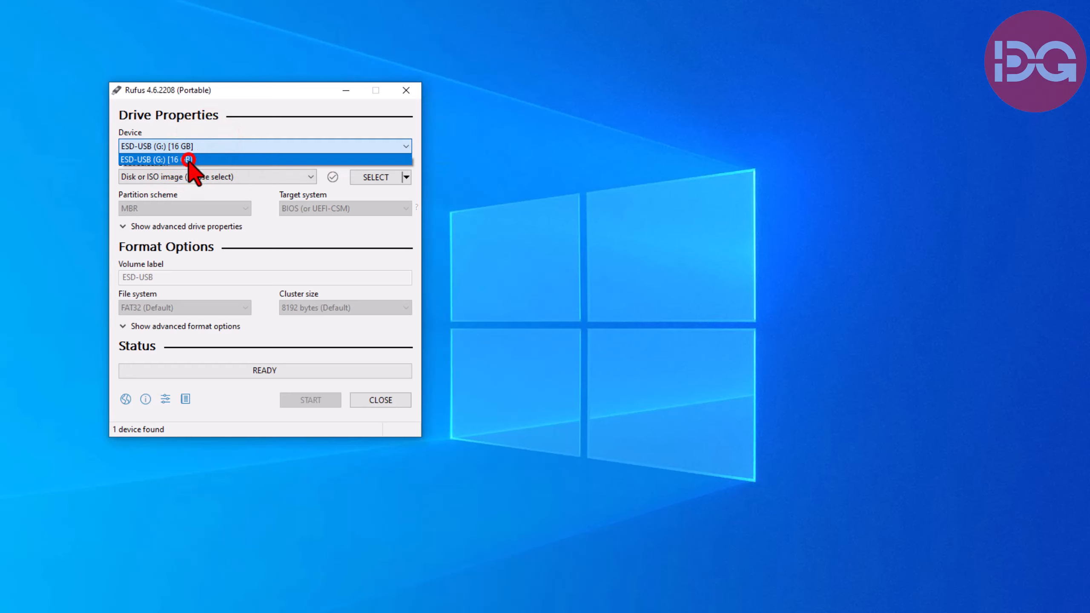
{"action": "left_click", "coordinate": [194, 160]}
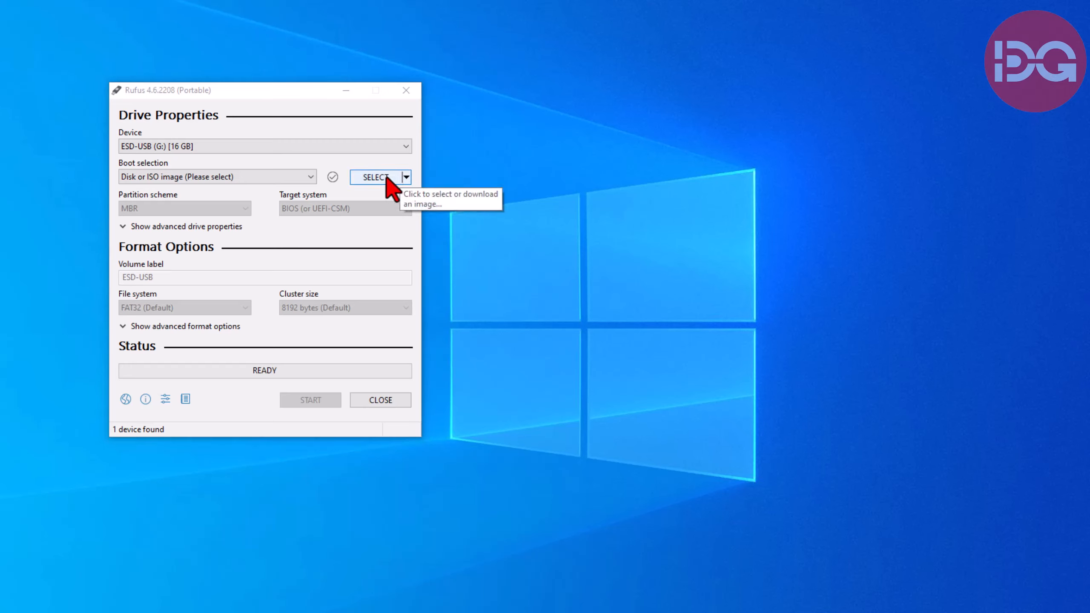
{"action": "left_click", "coordinate": [370, 173]}
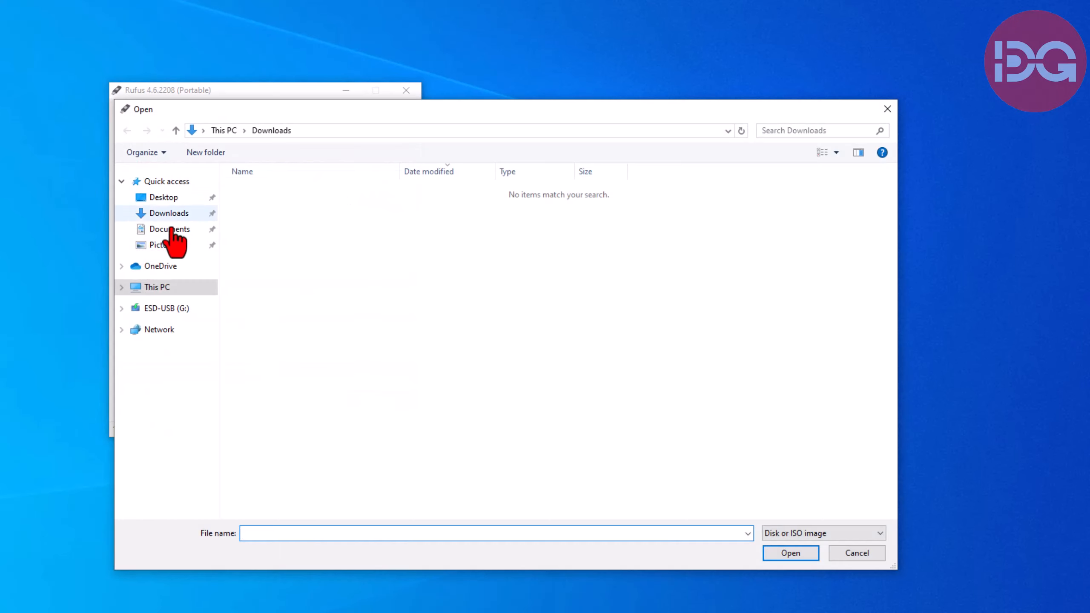
{"action": "left_click", "coordinate": [173, 213]}
{"action": "left_click", "coordinate": [163, 197]}
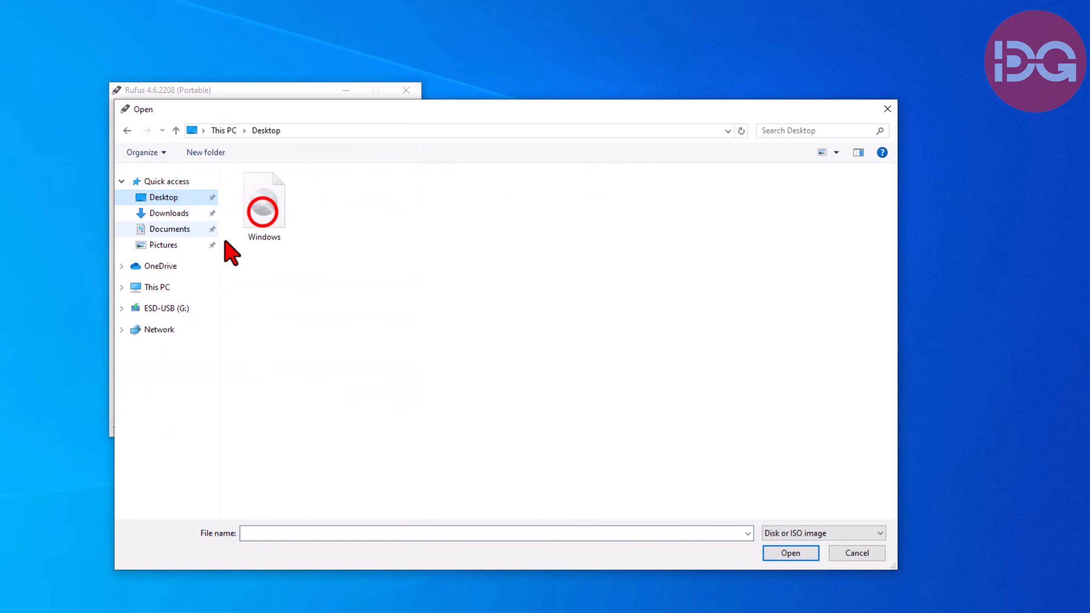
{"action": "left_click", "coordinate": [263, 213]}
{"action": "left_click", "coordinate": [790, 554]}
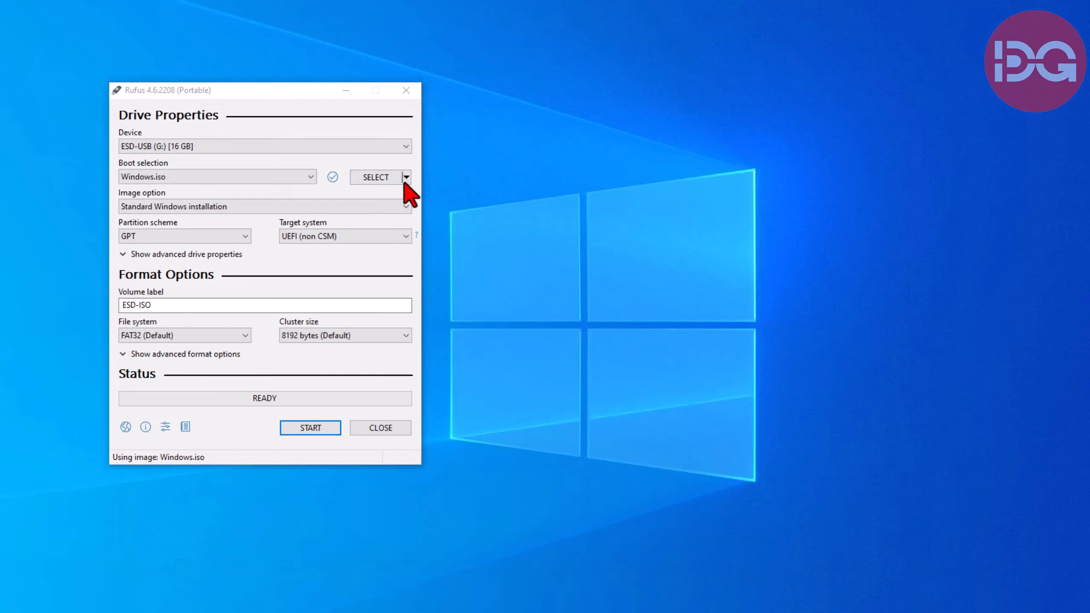
{"action": "left_click", "coordinate": [406, 179]}
{"action": "left_click", "coordinate": [406, 176]}
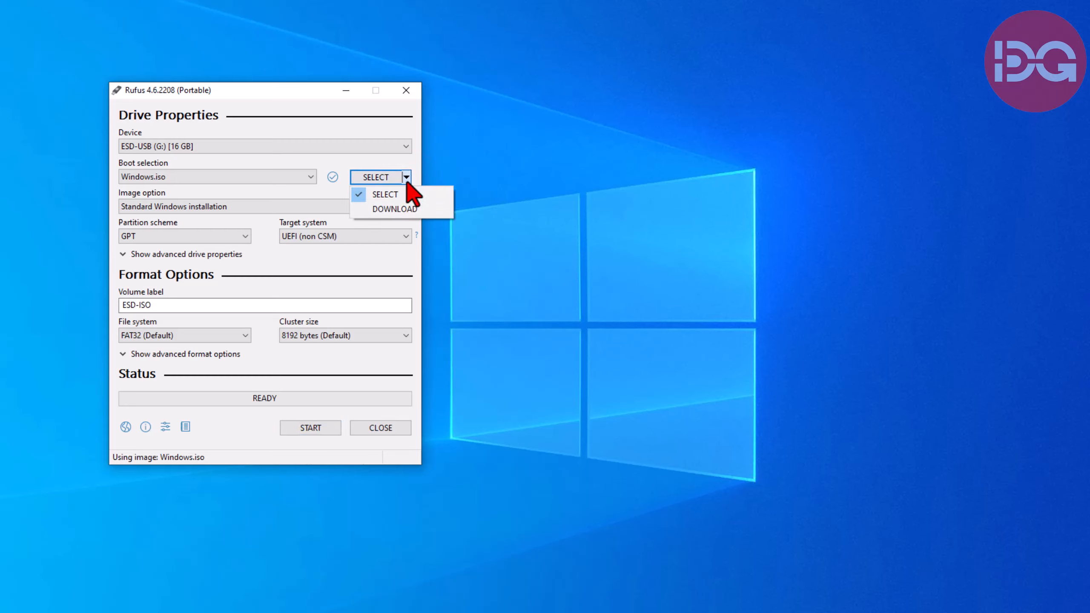
{"action": "left_click", "coordinate": [400, 209]}
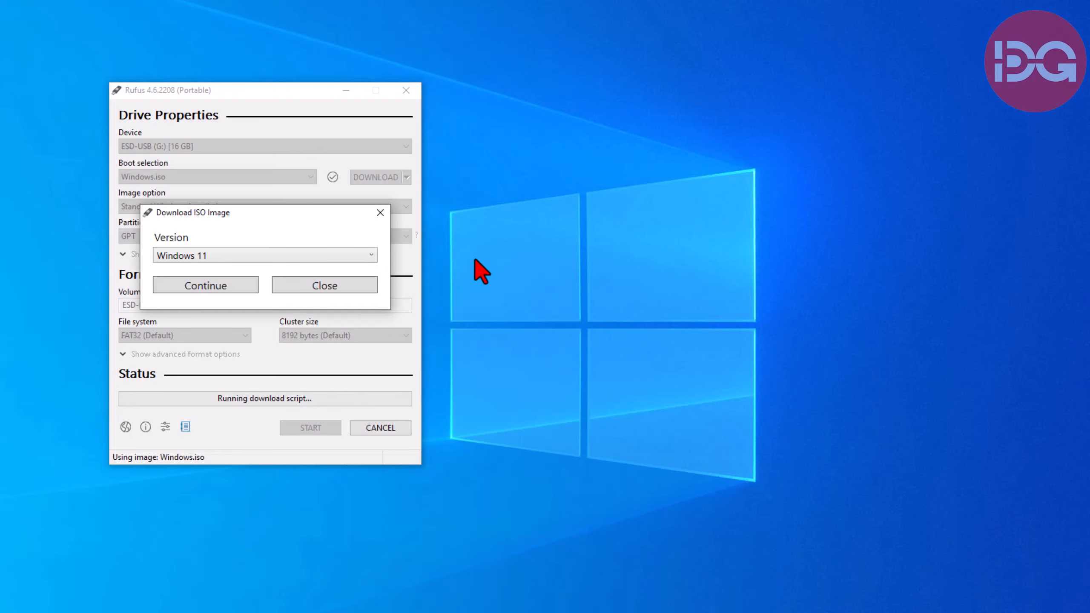
{"action": "left_click", "coordinate": [220, 293]}
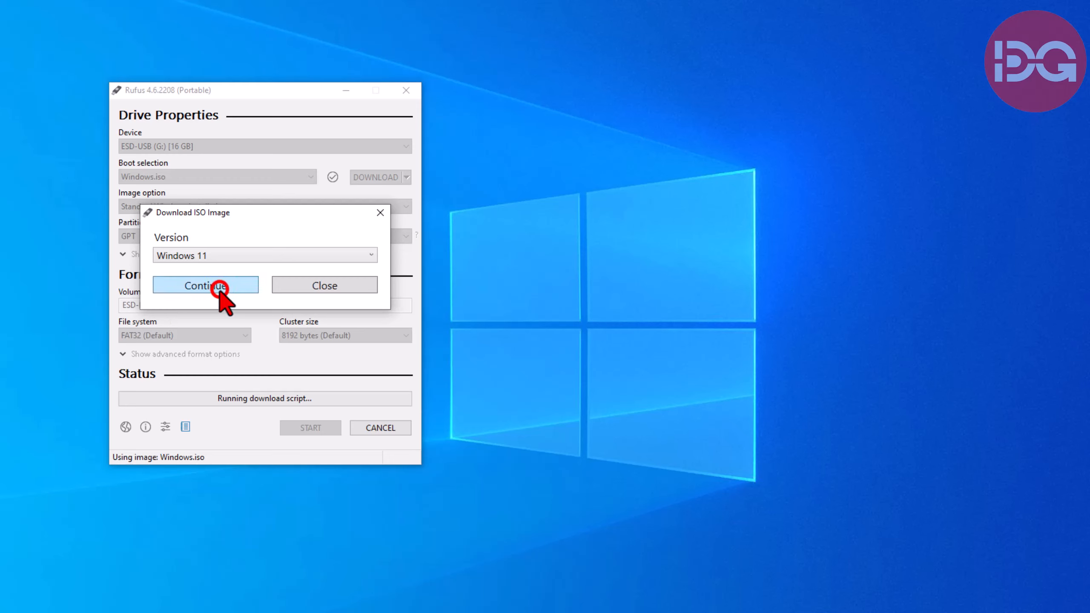
{"action": "left_click", "coordinate": [237, 326]}
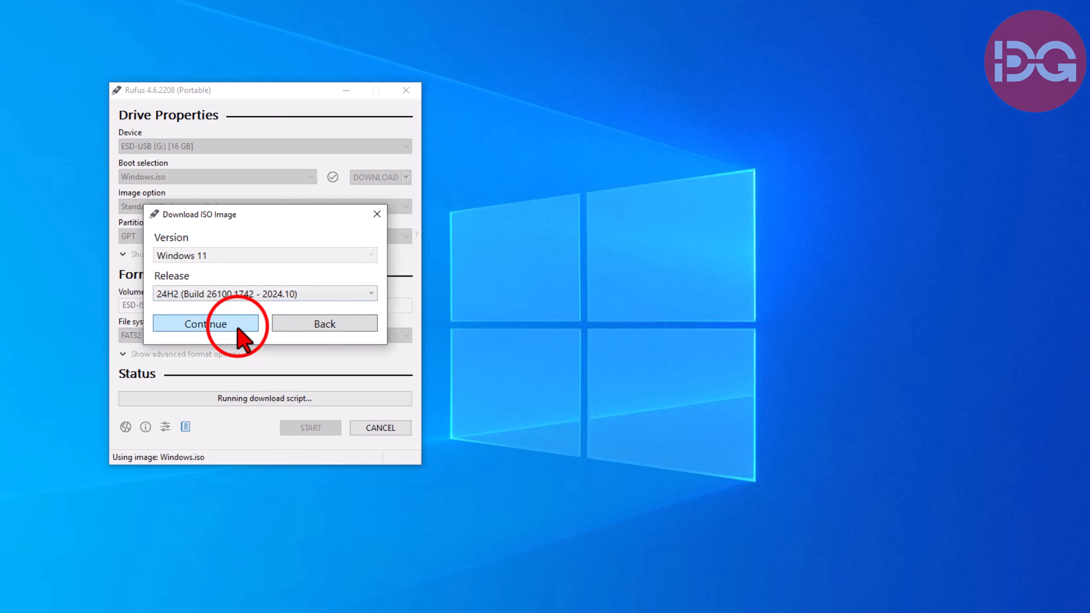
{"action": "left_click", "coordinate": [239, 362]}
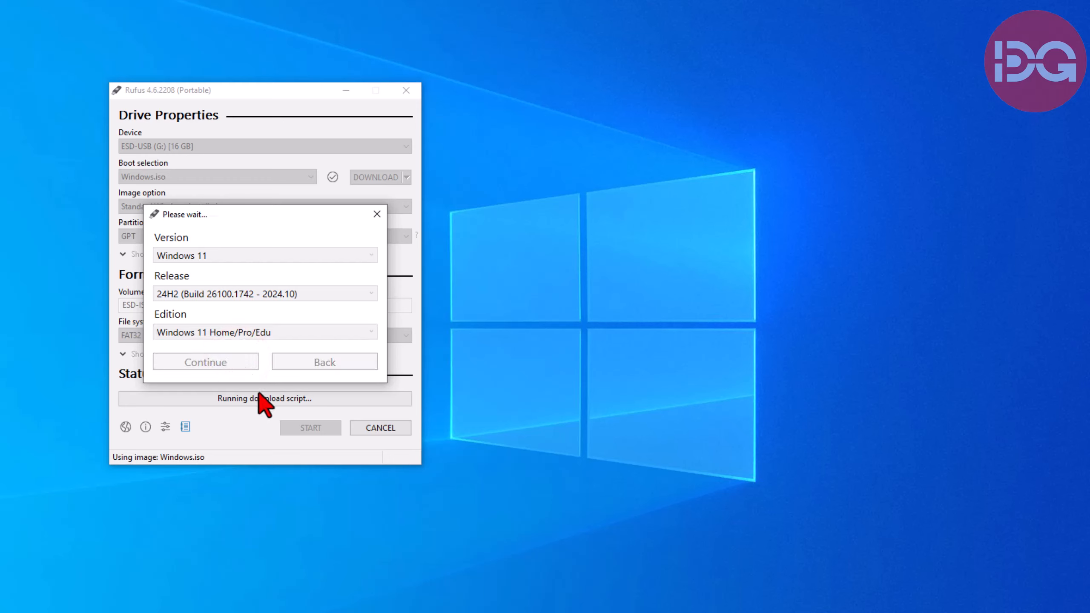
{"action": "left_click", "coordinate": [235, 400]}
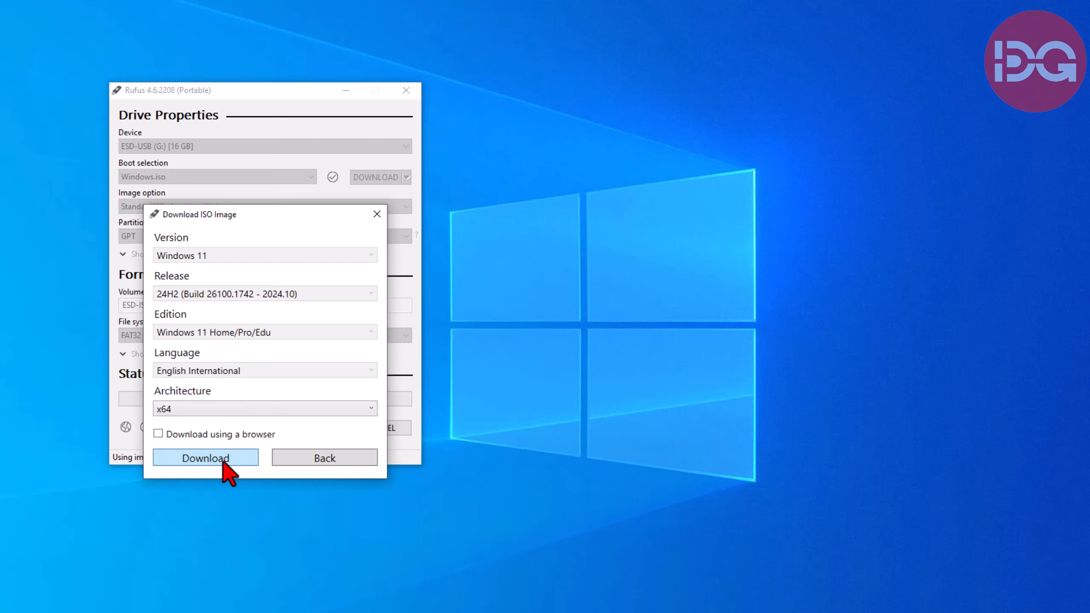
{"action": "left_click", "coordinate": [223, 460]}
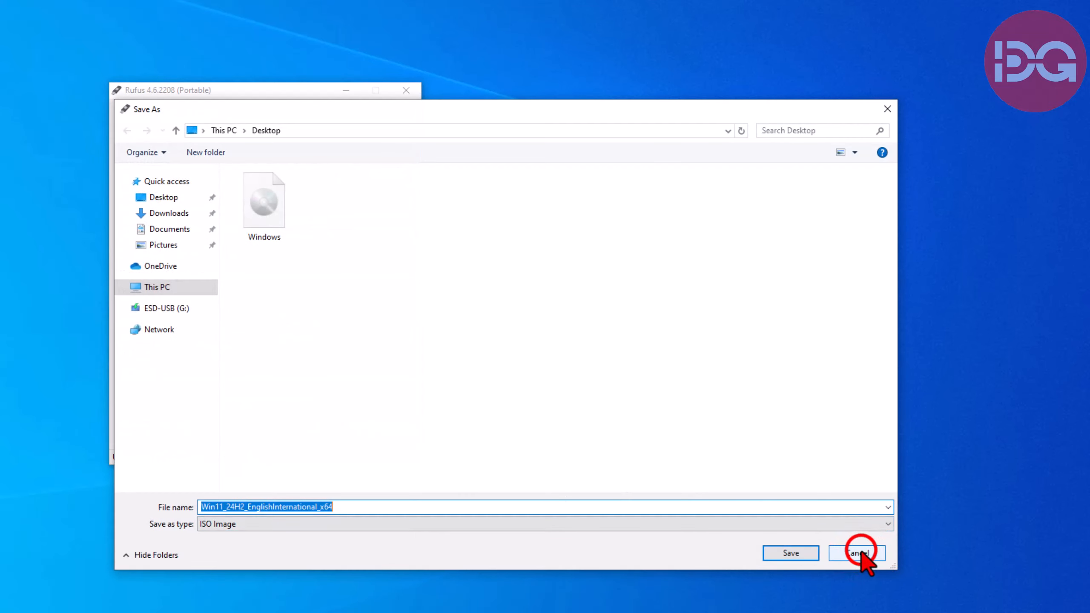
{"action": "left_click", "coordinate": [857, 553]}
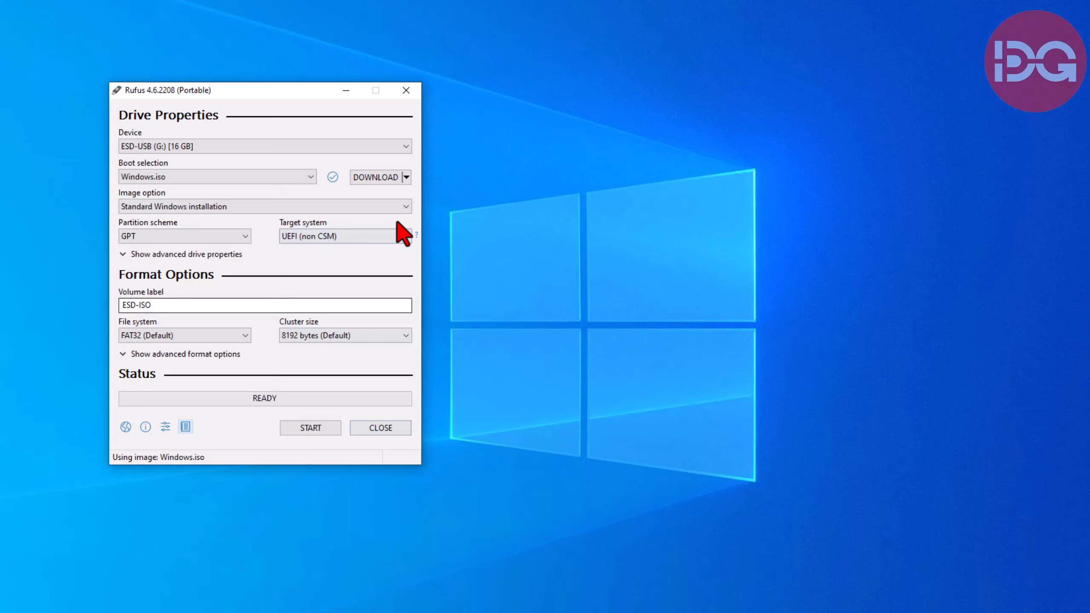
Switch the boot image source back from download to local selection and load the Windows ISO from the Desktop.
{"action": "left_click", "coordinate": [406, 176]}
{"action": "left_click", "coordinate": [388, 194]}
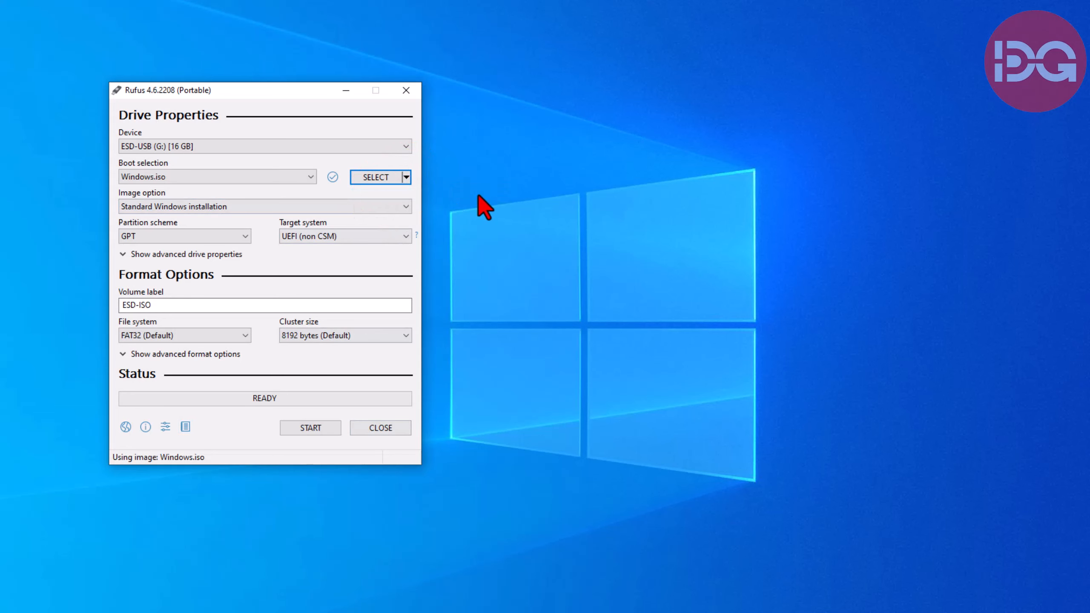
{"action": "left_click", "coordinate": [369, 177]}
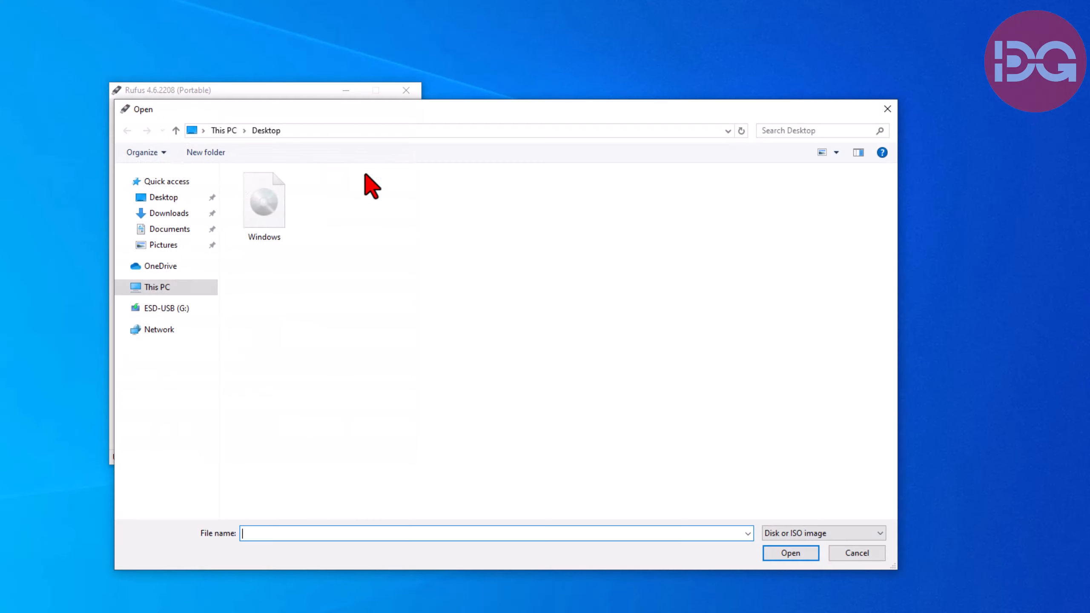
{"action": "left_click", "coordinate": [266, 210]}
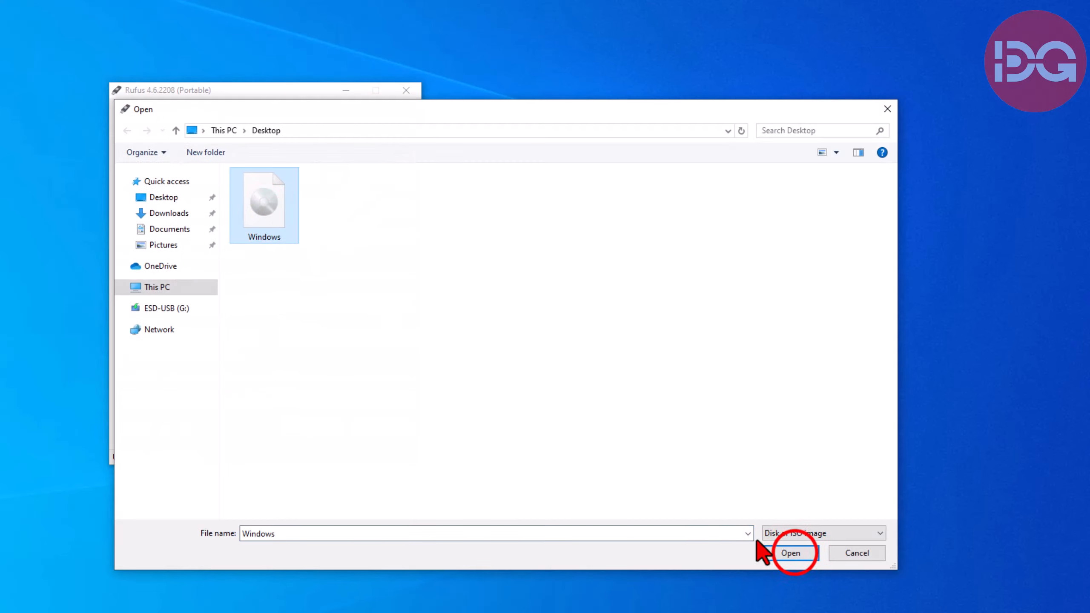
{"action": "left_click", "coordinate": [790, 553]}
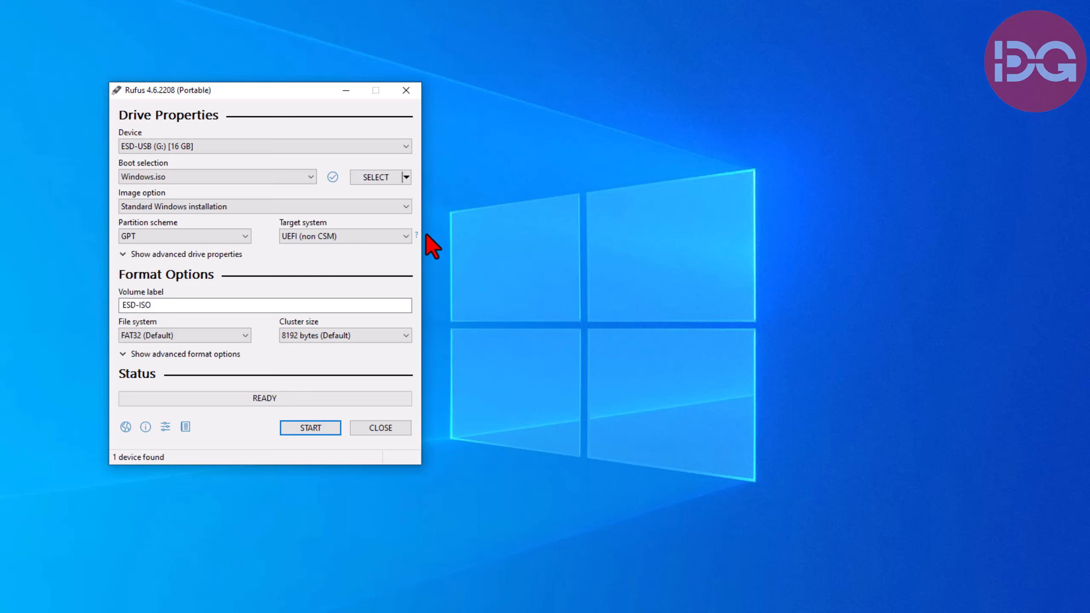
Keep the GPT partition scheme and UEFI (non CSM) target system, and set the file system to NTFS.
{"action": "left_click", "coordinate": [245, 236]}
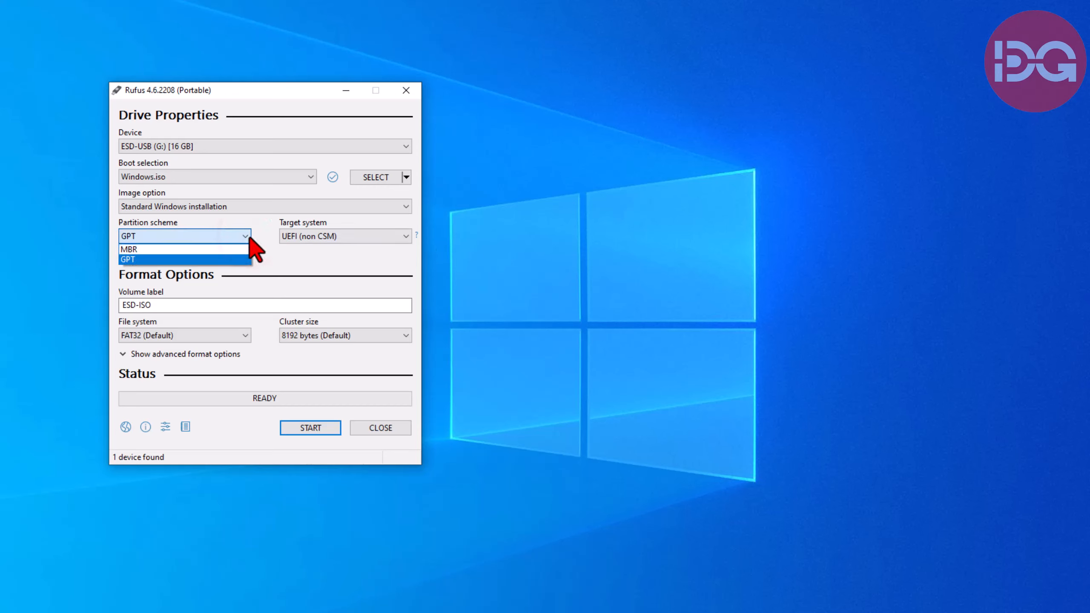
{"action": "left_click", "coordinate": [250, 237]}
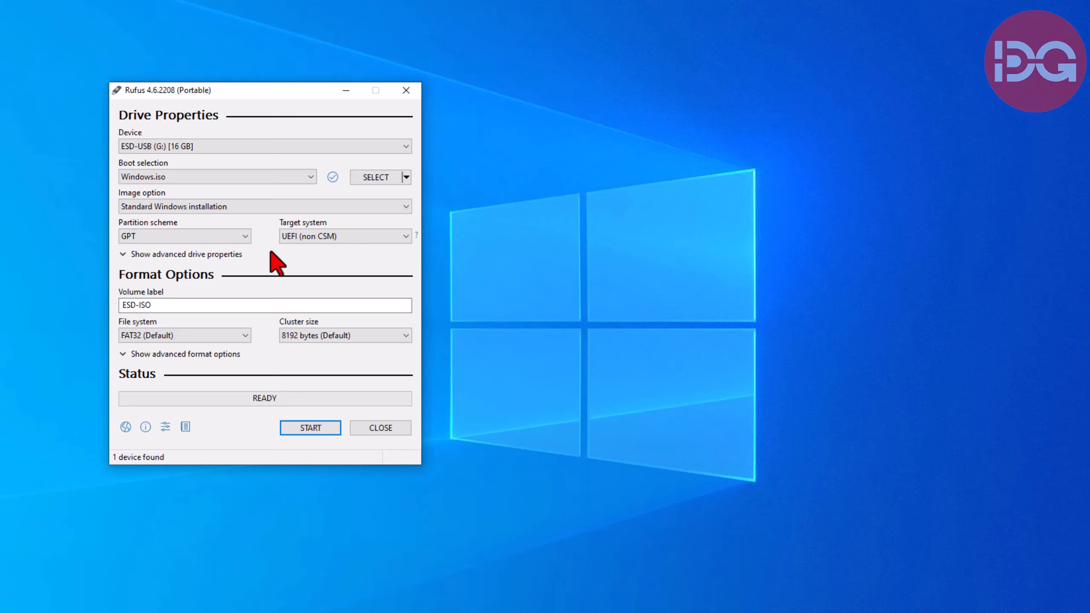
{"action": "left_click", "coordinate": [406, 237]}
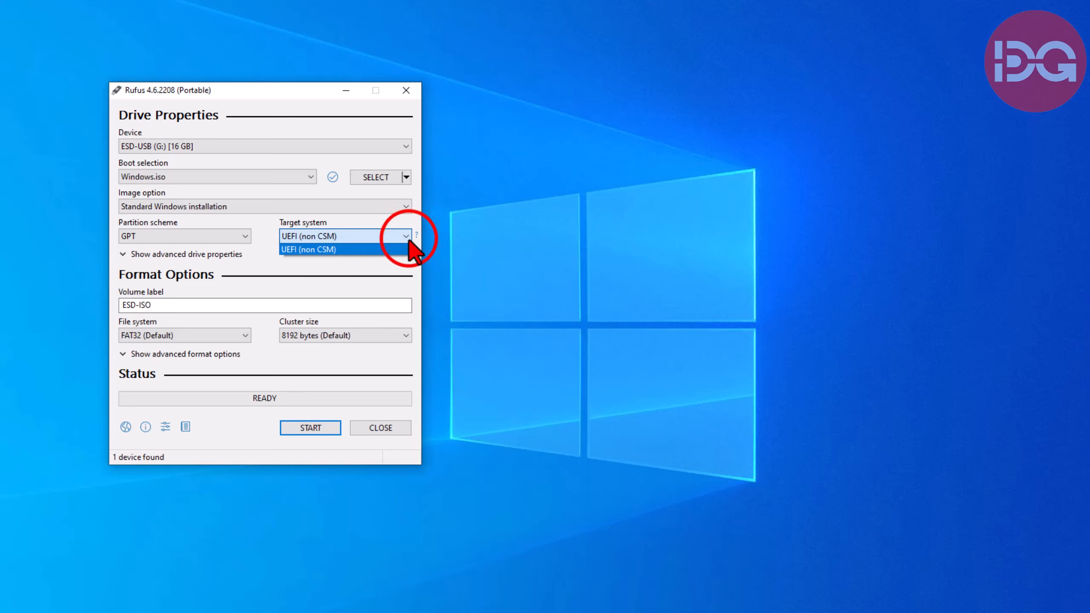
{"action": "left_click", "coordinate": [408, 240]}
{"action": "left_click", "coordinate": [217, 339]}
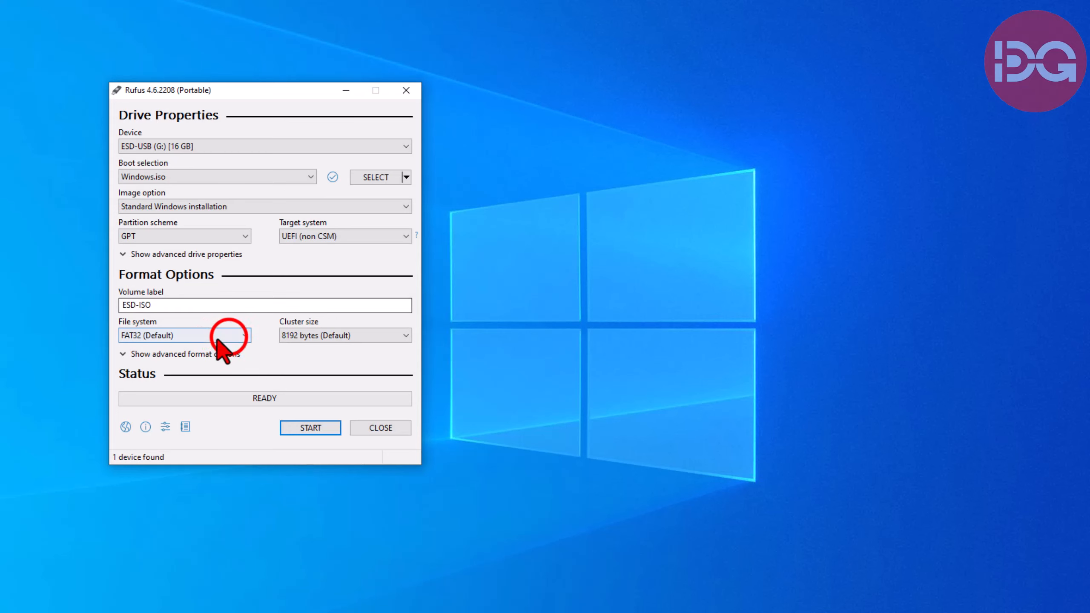
{"action": "left_click", "coordinate": [234, 340]}
{"action": "left_click", "coordinate": [214, 361]}
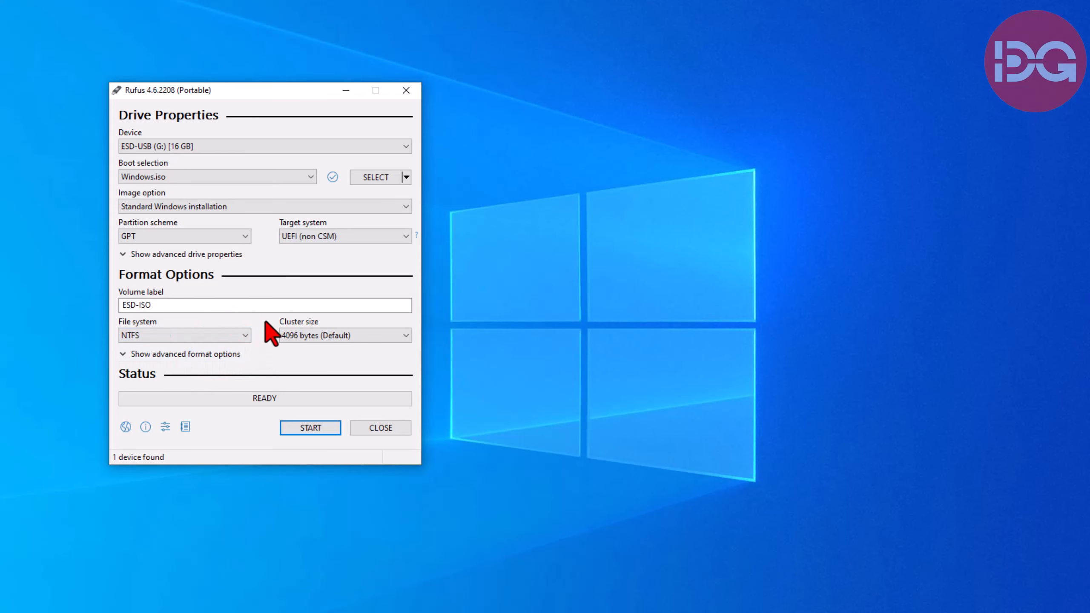
Set the volume label to "Windows 11 Portable" and expand the advanced format options.
{"action": "left_click", "coordinate": [256, 305]}
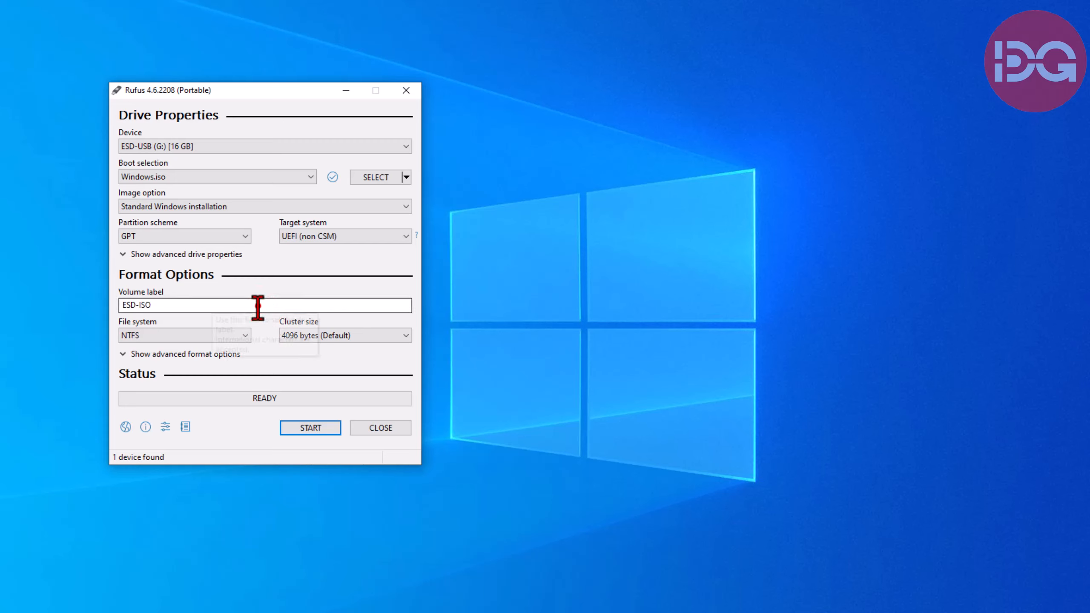
{"action": "left_click_drag", "start_coordinate": [255, 305], "coordinate": [121, 308]}
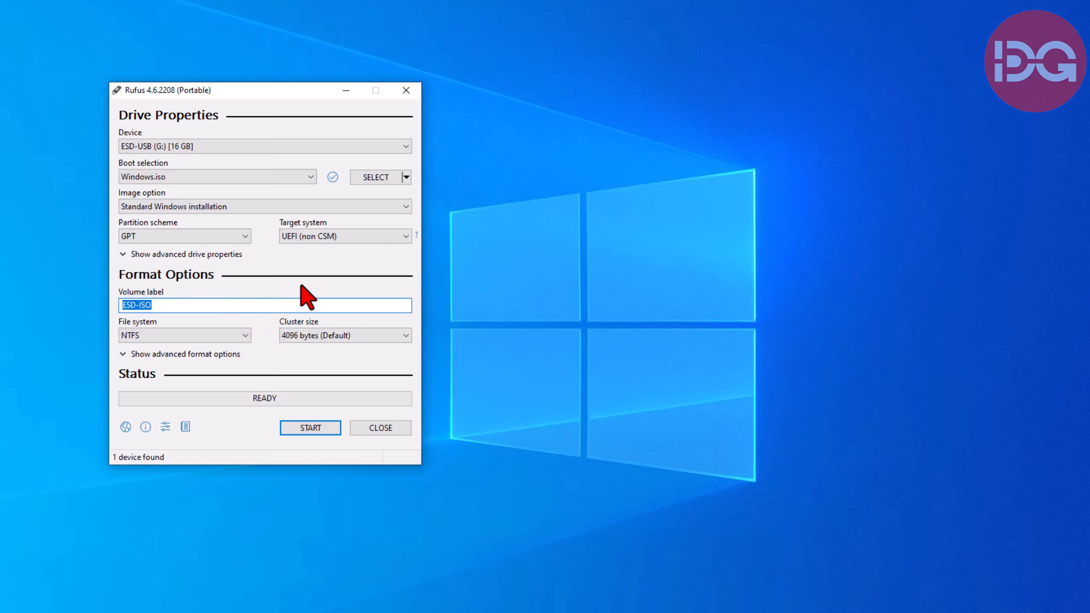
{"action": "type", "text": "Windows 11 Portable"}
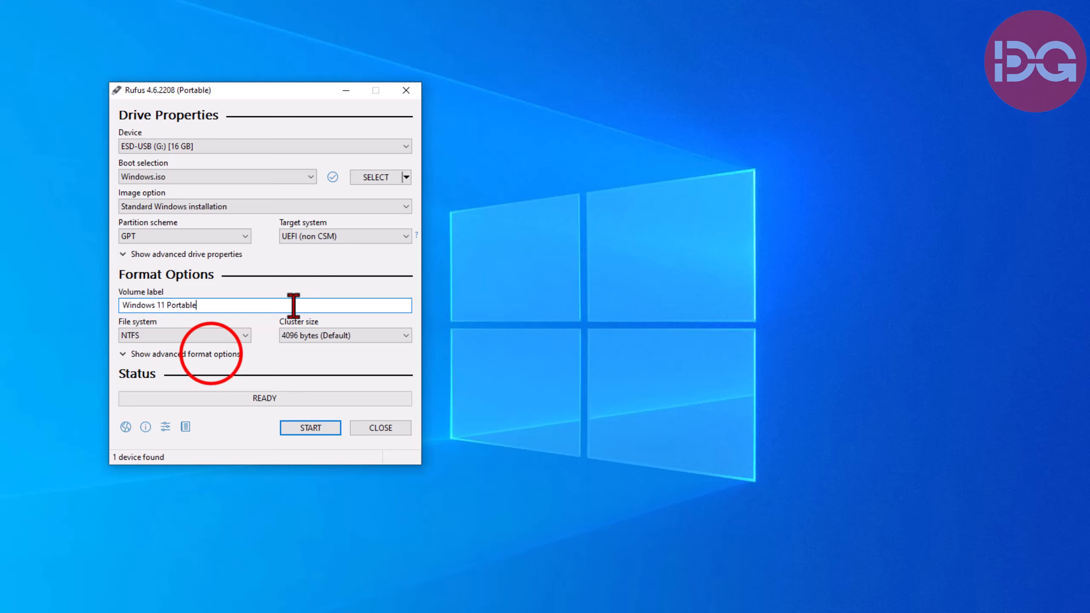
{"action": "left_click", "coordinate": [211, 354]}
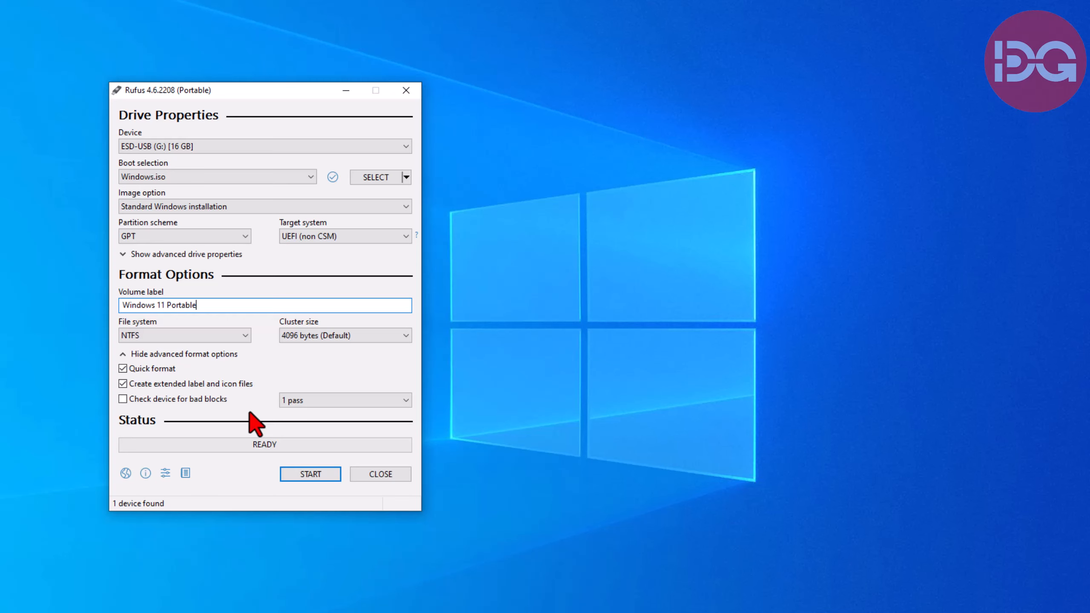
Write the USB drive with the RAM, Secure Boot, TPM 2.0 and online Microsoft account requirements removed, and close the program.
{"action": "left_click", "coordinate": [308, 470]}
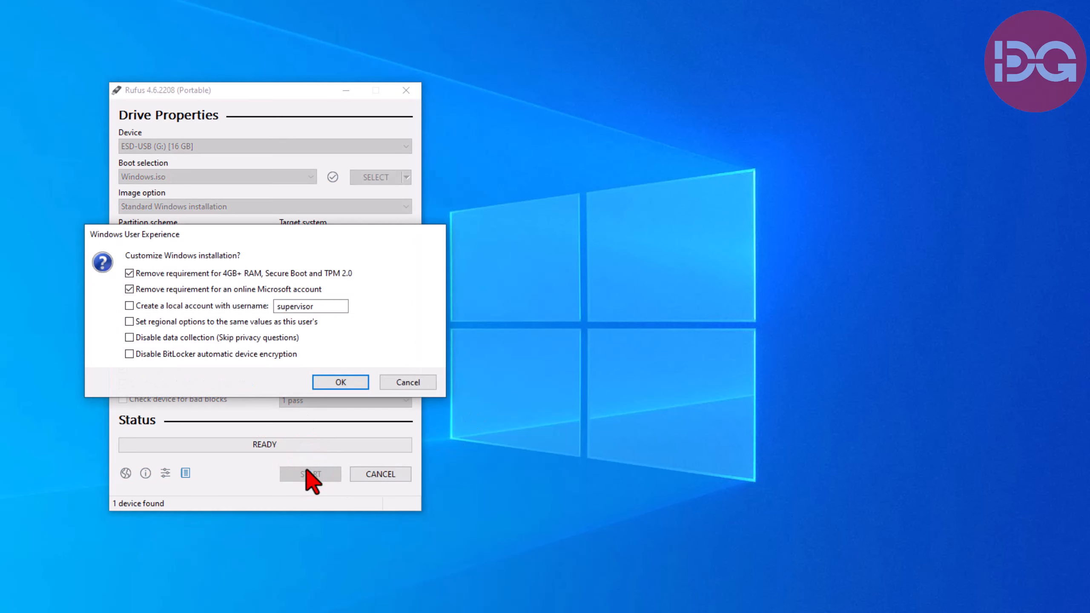
{"action": "left_click", "coordinate": [338, 380]}
{"action": "left_click", "coordinate": [290, 349]}
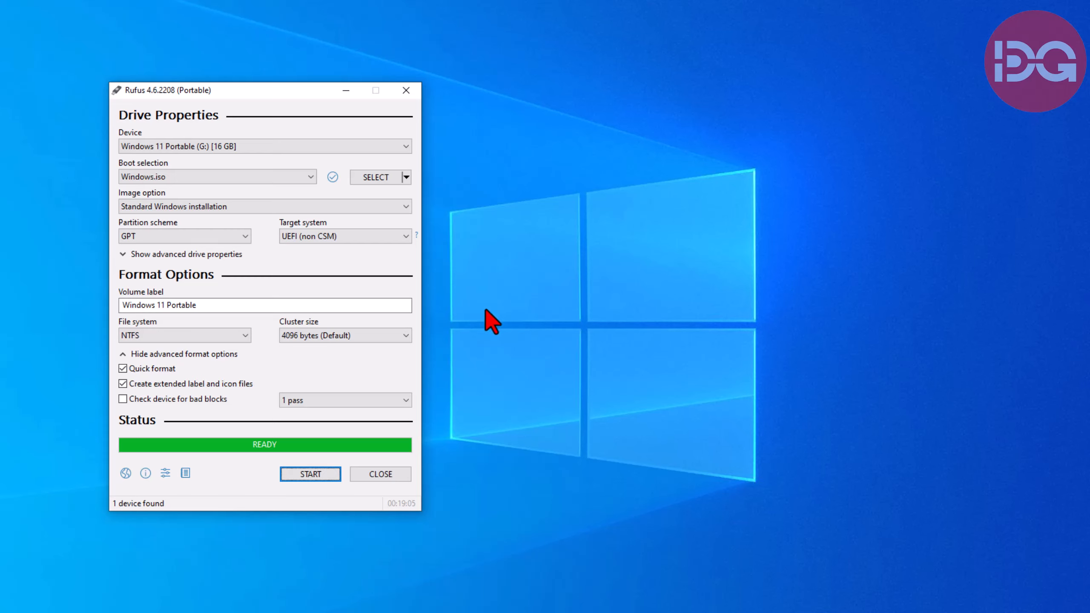
{"action": "left_click", "coordinate": [411, 91]}
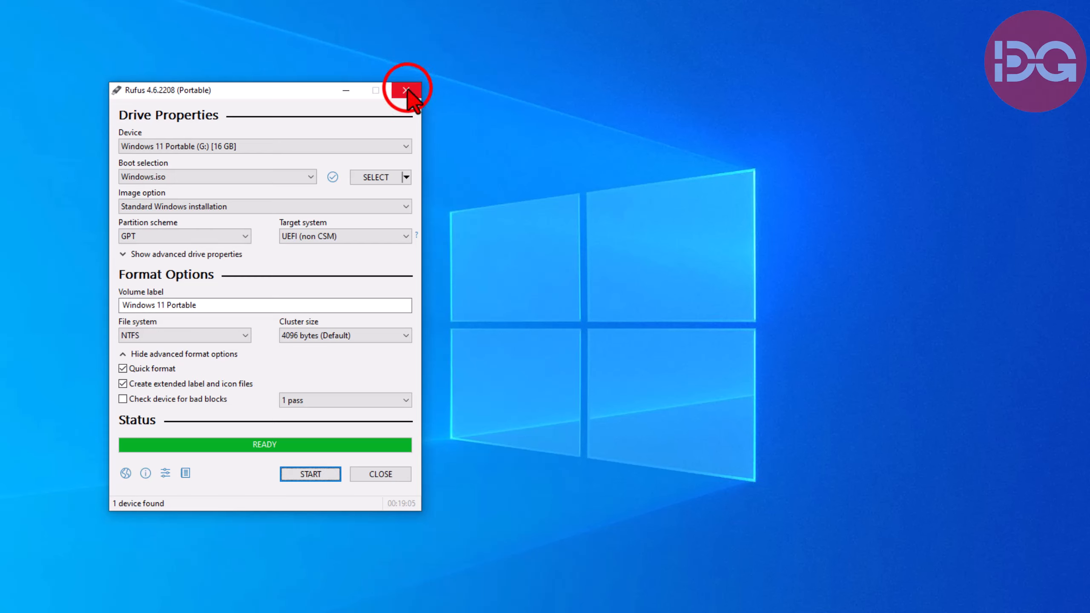